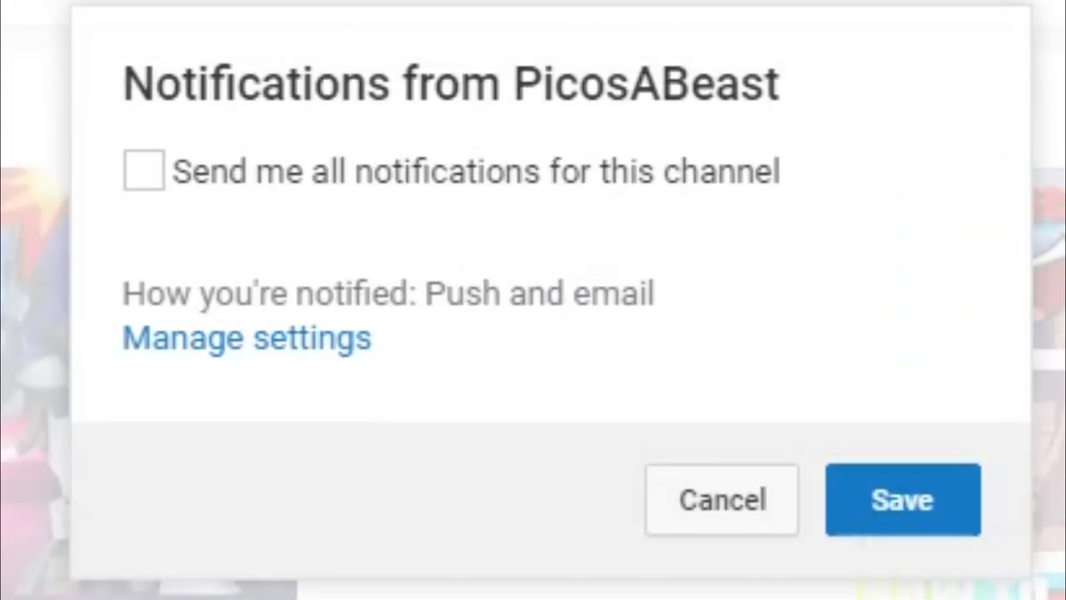
Tick 'Send me all notifications for this channel' and save the preference
{"action": "left_click", "coordinate": [142, 169]}
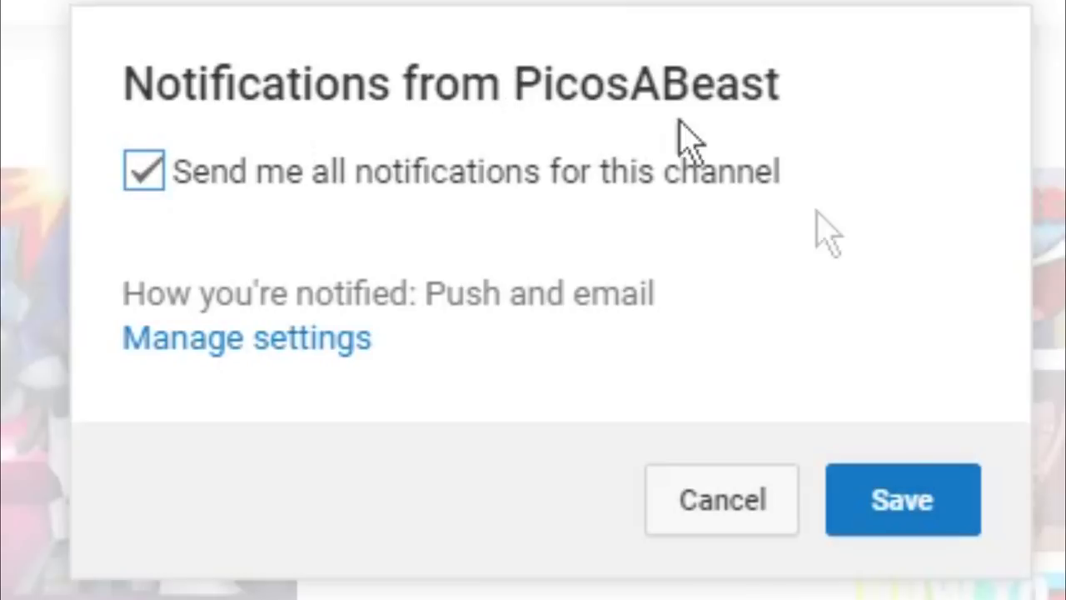
{"action": "left_click", "coordinate": [906, 515]}
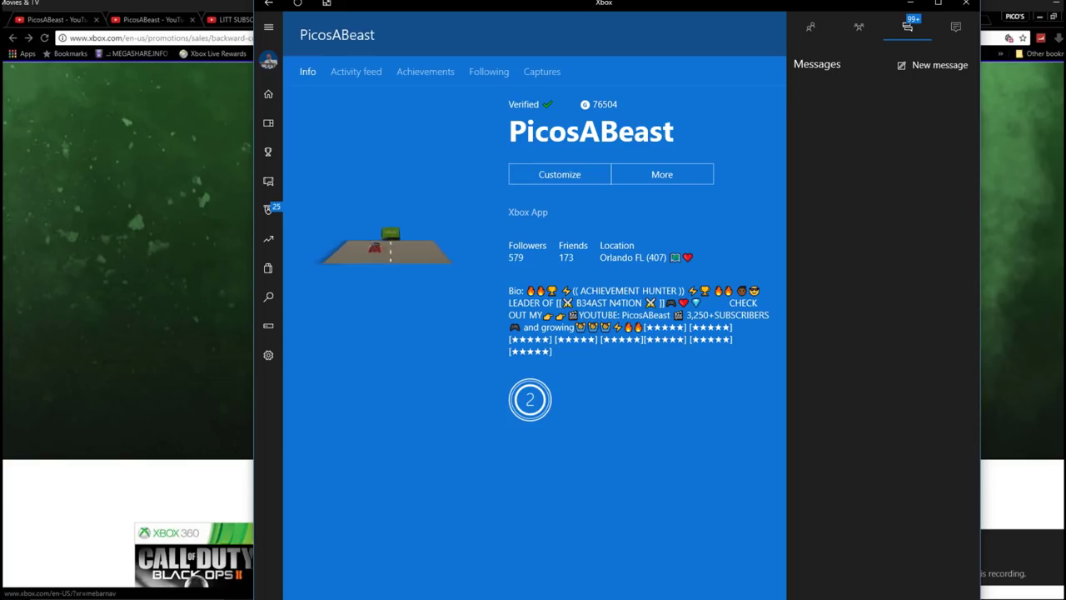
{"action": "left_click", "coordinate": [883, 186]}
{"action": "left_click", "coordinate": [798, 65]}
{"action": "scroll", "coordinate": [883, 350], "scroll_direction": "down", "scroll_amount": 5}
{"action": "scroll", "coordinate": [883, 297], "scroll_direction": "down", "scroll_amount": 5}
{"action": "scroll", "coordinate": [883, 274], "scroll_direction": "down", "scroll_amount": 5}
{"action": "scroll", "coordinate": [883, 233], "scroll_direction": "down", "scroll_amount": 5}
{"action": "scroll", "coordinate": [883, 180], "scroll_direction": "down", "scroll_amount": 3}
{"action": "scroll", "coordinate": [883, 341], "scroll_direction": "down", "scroll_amount": 2}
{"action": "scroll", "coordinate": [883, 400], "scroll_direction": "down", "scroll_amount": 5}
{"action": "scroll", "coordinate": [883, 400], "scroll_direction": "down", "scroll_amount": 2}
{"action": "scroll", "coordinate": [883, 333], "scroll_direction": "down", "scroll_amount": 5}
{"action": "scroll", "coordinate": [883, 349], "scroll_direction": "down", "scroll_amount": 5}
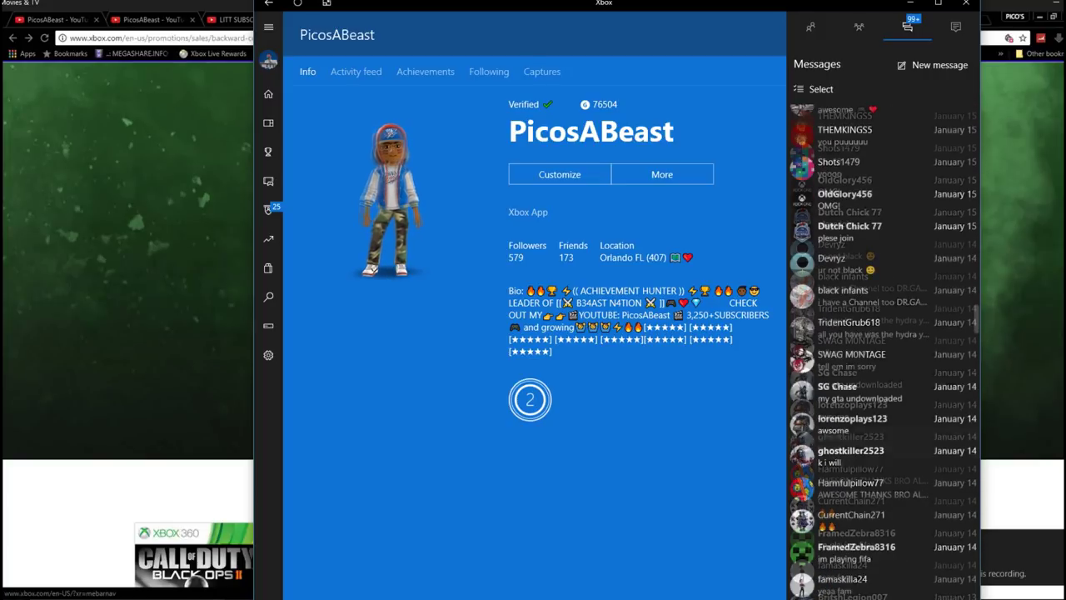
{"action": "scroll", "coordinate": [883, 350], "scroll_direction": "down", "scroll_amount": 5}
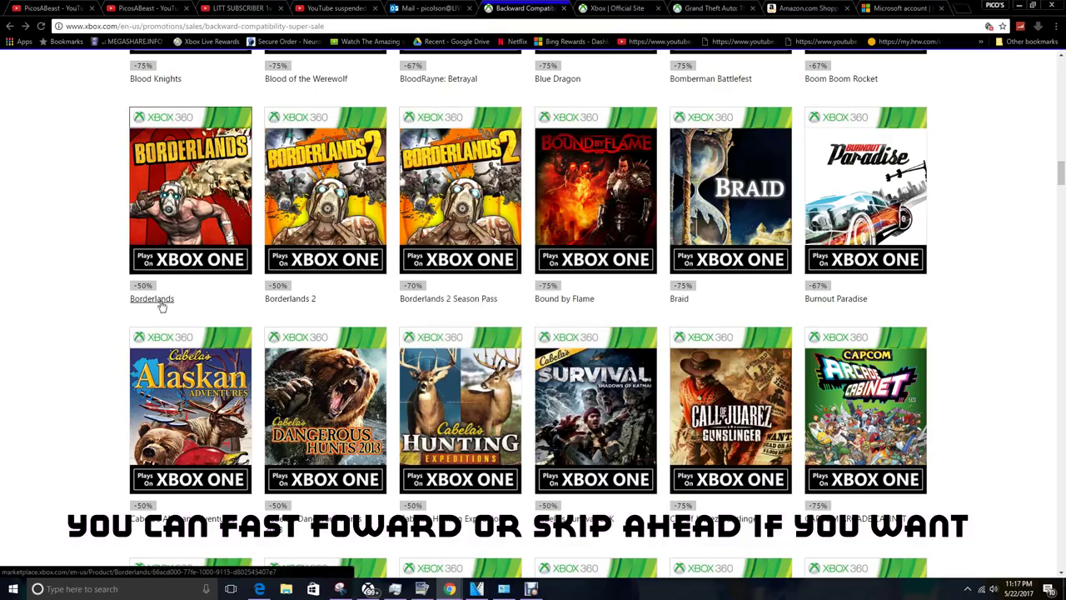
{"action": "scroll", "coordinate": [162, 307], "scroll_direction": "down", "scroll_amount": 3}
{"action": "scroll", "coordinate": [161, 257], "scroll_direction": "down", "scroll_amount": 1}
{"action": "scroll", "coordinate": [391, 297], "scroll_direction": "down", "scroll_amount": 3}
{"action": "scroll", "coordinate": [333, 304], "scroll_direction": "up", "scroll_amount": 5}
{"action": "scroll", "coordinate": [269, 313], "scroll_direction": "up", "scroll_amount": 5}
{"action": "scroll", "coordinate": [268, 313], "scroll_direction": "up", "scroll_amount": 10}
{"action": "scroll", "coordinate": [302, 290], "scroll_direction": "up", "scroll_amount": 5}
{"action": "scroll", "coordinate": [593, 324], "scroll_direction": "down", "scroll_amount": 5}
{"action": "scroll", "coordinate": [564, 313], "scroll_direction": "up", "scroll_amount": 5}
{"action": "scroll", "coordinate": [498, 308], "scroll_direction": "up", "scroll_amount": 3}
{"action": "scroll", "coordinate": [561, 338], "scroll_direction": "down", "scroll_amount": 5}
{"action": "scroll", "coordinate": [560, 329], "scroll_direction": "down", "scroll_amount": 5}
{"action": "scroll", "coordinate": [560, 319], "scroll_direction": "down", "scroll_amount": 2}
{"action": "scroll", "coordinate": [468, 413], "scroll_direction": "down", "scroll_amount": 4}
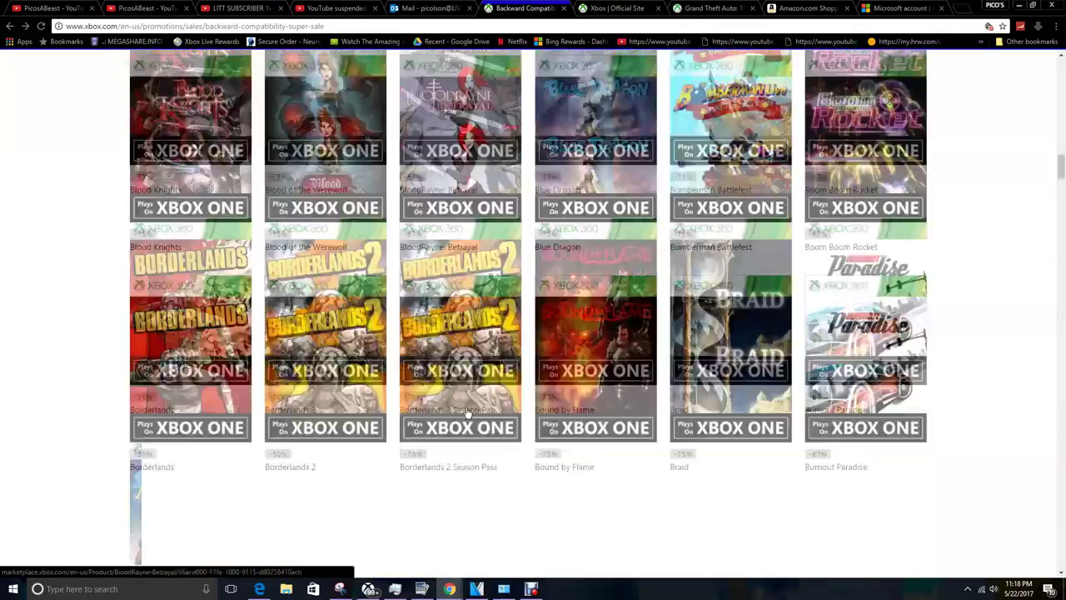
{"action": "scroll", "coordinate": [467, 414], "scroll_direction": "down", "scroll_amount": 5}
{"action": "scroll", "coordinate": [467, 413], "scroll_direction": "down", "scroll_amount": 5}
{"action": "scroll", "coordinate": [491, 375], "scroll_direction": "down", "scroll_amount": 4}
{"action": "scroll", "coordinate": [509, 339], "scroll_direction": "down", "scroll_amount": 5}
{"action": "scroll", "coordinate": [514, 297], "scroll_direction": "down", "scroll_amount": 10}
{"action": "scroll", "coordinate": [514, 297], "scroll_direction": "down", "scroll_amount": 4}
{"action": "scroll", "coordinate": [514, 297], "scroll_direction": "up", "scroll_amount": 1}
{"action": "scroll", "coordinate": [508, 299], "scroll_direction": "down", "scroll_amount": 10}
{"action": "scroll", "coordinate": [507, 337], "scroll_direction": "down", "scroll_amount": 5}
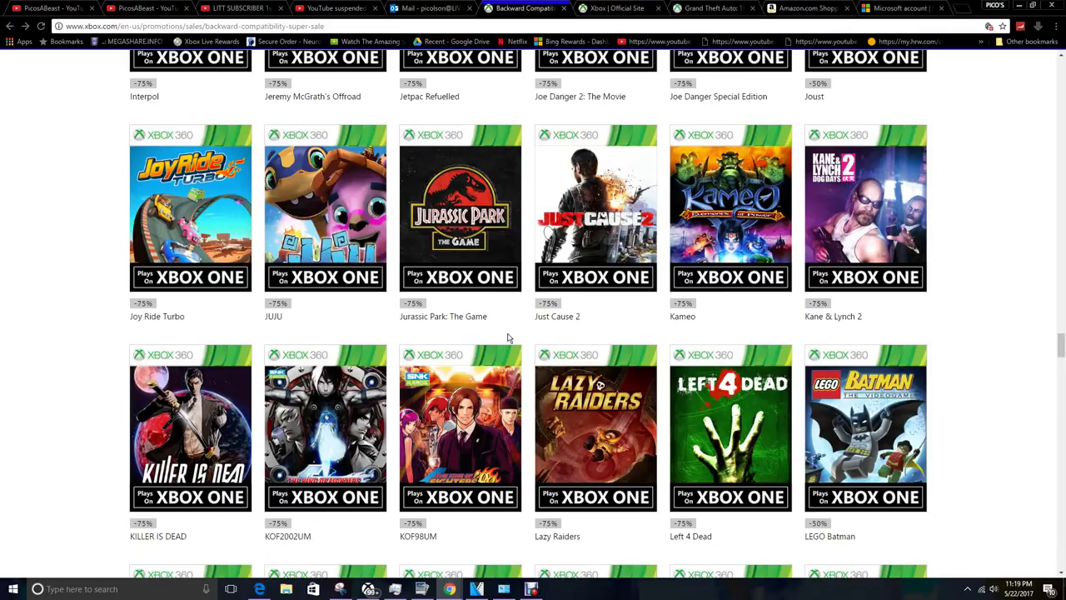
{"action": "scroll", "coordinate": [495, 330], "scroll_direction": "down", "scroll_amount": 5}
{"action": "scroll", "coordinate": [547, 336], "scroll_direction": "down", "scroll_amount": 5}
{"action": "scroll", "coordinate": [622, 170], "scroll_direction": "down", "scroll_amount": 5}
{"action": "scroll", "coordinate": [357, 285], "scroll_direction": "down", "scroll_amount": 2}
{"action": "scroll", "coordinate": [416, 279], "scroll_direction": "up", "scroll_amount": 10}
{"action": "scroll", "coordinate": [422, 268], "scroll_direction": "up", "scroll_amount": 10}
{"action": "scroll", "coordinate": [421, 268], "scroll_direction": "up", "scroll_amount": 5}
{"action": "scroll", "coordinate": [419, 266], "scroll_direction": "up", "scroll_amount": 10}
{"action": "scroll", "coordinate": [393, 269], "scroll_direction": "down", "scroll_amount": 5}
{"action": "scroll", "coordinate": [433, 267], "scroll_direction": "down", "scroll_amount": 3}
{"action": "scroll", "coordinate": [483, 267], "scroll_direction": "down", "scroll_amount": 6}
{"action": "scroll", "coordinate": [530, 265], "scroll_direction": "down", "scroll_amount": 5}
{"action": "scroll", "coordinate": [530, 265], "scroll_direction": "down", "scroll_amount": 5}
{"action": "scroll", "coordinate": [529, 264], "scroll_direction": "down", "scroll_amount": 4}
{"action": "scroll", "coordinate": [521, 262], "scroll_direction": "down", "scroll_amount": 5}
{"action": "scroll", "coordinate": [504, 266], "scroll_direction": "down", "scroll_amount": 7}
{"action": "scroll", "coordinate": [503, 267], "scroll_direction": "down", "scroll_amount": 5}
{"action": "scroll", "coordinate": [524, 250], "scroll_direction": "down", "scroll_amount": 12}
{"action": "scroll", "coordinate": [546, 248], "scroll_direction": "down", "scroll_amount": 5}
{"action": "scroll", "coordinate": [542, 250], "scroll_direction": "up", "scroll_amount": 2}
{"action": "scroll", "coordinate": [545, 252], "scroll_direction": "up", "scroll_amount": 8}
{"action": "scroll", "coordinate": [545, 250], "scroll_direction": "up", "scroll_amount": 5}
{"action": "scroll", "coordinate": [549, 250], "scroll_direction": "up", "scroll_amount": 15}
{"action": "scroll", "coordinate": [524, 217], "scroll_direction": "up", "scroll_amount": 8}
{"action": "scroll", "coordinate": [533, 229], "scroll_direction": "up", "scroll_amount": 3}
{"action": "scroll", "coordinate": [525, 223], "scroll_direction": "up", "scroll_amount": 3}
{"action": "scroll", "coordinate": [523, 222], "scroll_direction": "up", "scroll_amount": 5}
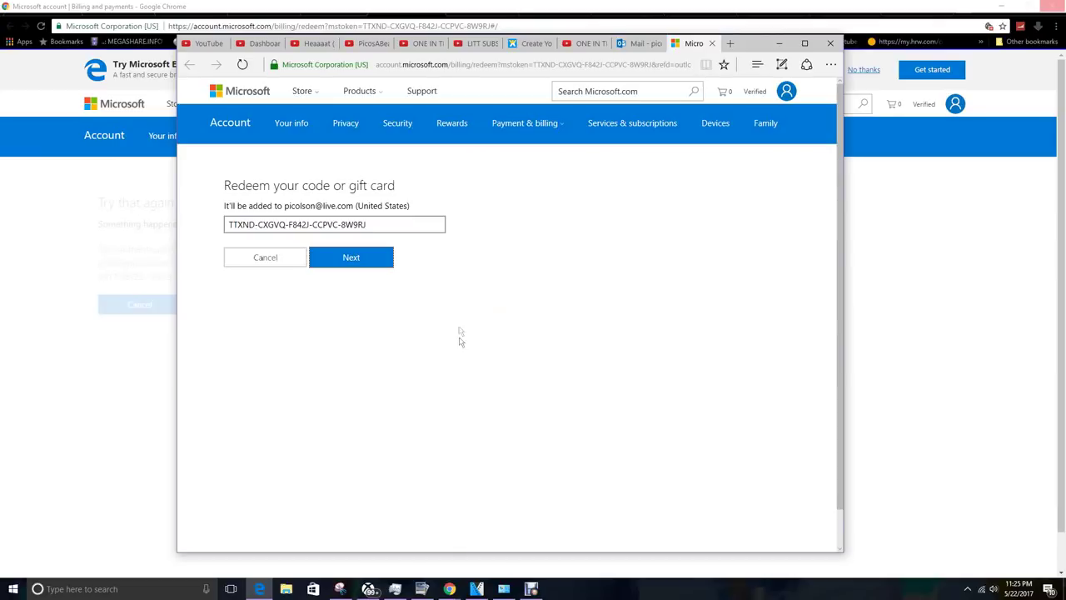
Submit and confirm the gift card code, then highlight the new $5.00 balance
{"action": "left_click", "coordinate": [385, 259]}
{"action": "left_click", "coordinate": [350, 298]}
{"action": "left_click_drag", "start_coordinate": [327, 220], "coordinate": [296, 221]}
Return to the Fallout 3 store tab in Chrome and click Buy Game
{"action": "key", "text": "F5"}
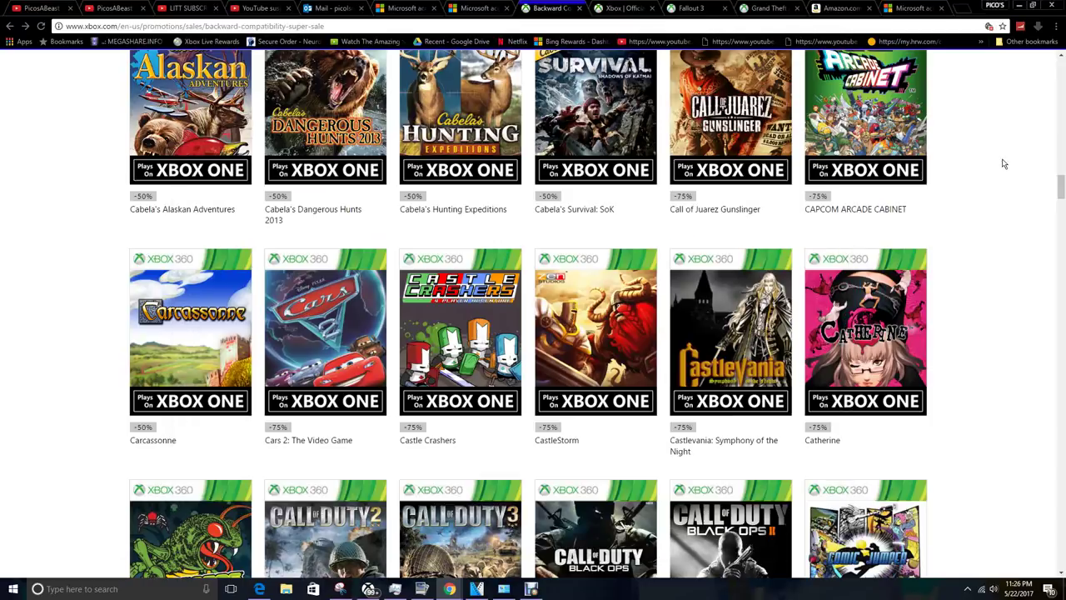
{"action": "left_click", "coordinate": [1002, 161]}
{"action": "scroll", "coordinate": [591, 170], "scroll_direction": "up", "scroll_amount": 2}
{"action": "key", "text": "ctrl+Tab"}
{"action": "key", "text": "ctrl+Tab"}
{"action": "left_click", "coordinate": [355, 308]}
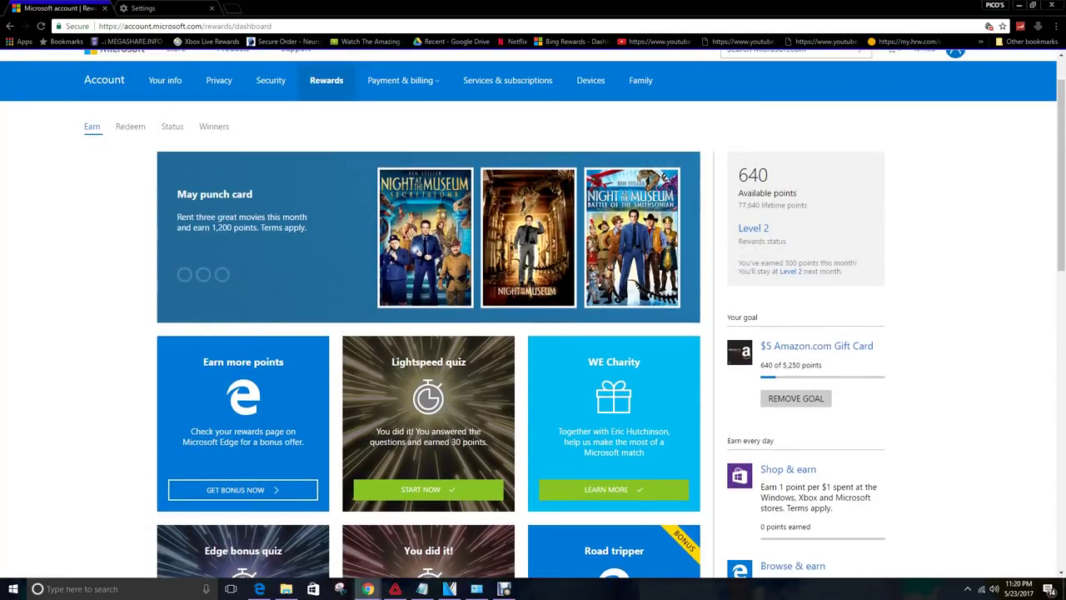
Highlight the 77,640 lifetime points and scroll down the Rewards dashboard
{"action": "left_click_drag", "start_coordinate": [738, 205], "coordinate": [776, 205]}
{"action": "scroll", "coordinate": [533, 317], "scroll_direction": "down", "scroll_amount": 3}
{"action": "scroll", "coordinate": [533, 316], "scroll_direction": "down", "scroll_amount": 1}
{"action": "scroll", "coordinate": [533, 316], "scroll_direction": "down", "scroll_amount": 2}
{"action": "scroll", "coordinate": [533, 317], "scroll_direction": "down", "scroll_amount": 3}
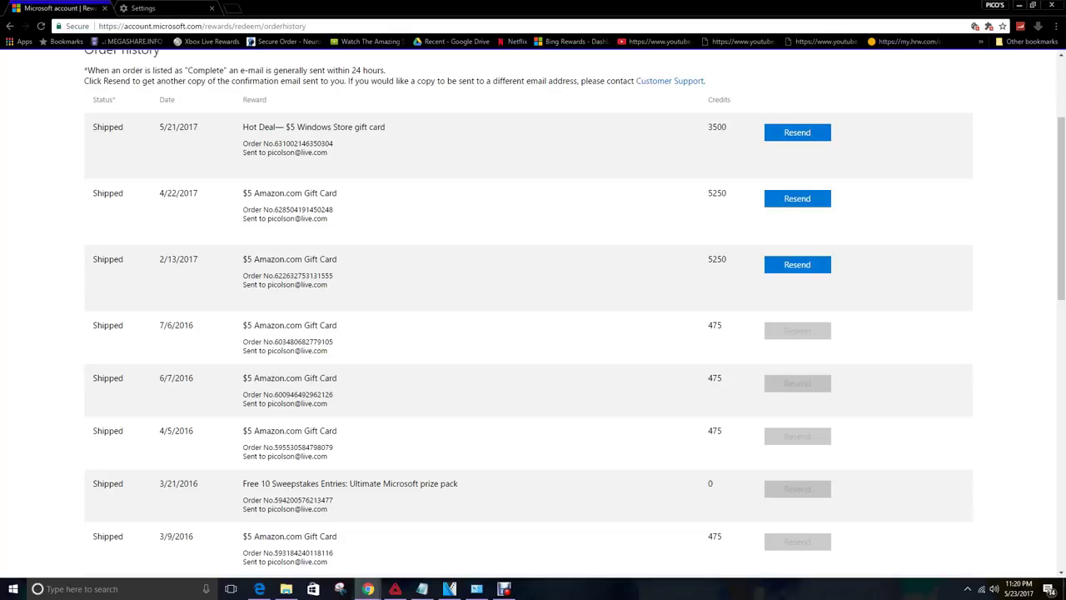
Highlight the earlier gift card orders in the order history
{"action": "left_click_drag", "start_coordinate": [243, 275], "coordinate": [328, 350]}
{"action": "scroll", "coordinate": [533, 333], "scroll_direction": "up", "scroll_amount": 2}
{"action": "scroll", "coordinate": [533, 333], "scroll_direction": "down", "scroll_amount": 3}
{"action": "scroll", "coordinate": [533, 333], "scroll_direction": "up", "scroll_amount": 4}
Switch to the Rewards earn page in Edge and highlight the 2,955 available points
{"action": "left_click", "coordinate": [259, 589]}
{"action": "scroll", "coordinate": [533, 333], "scroll_direction": "down", "scroll_amount": 2}
{"action": "scroll", "coordinate": [533, 333], "scroll_direction": "up", "scroll_amount": 2}
{"action": "left_click_drag", "start_coordinate": [740, 185], "coordinate": [783, 184]}
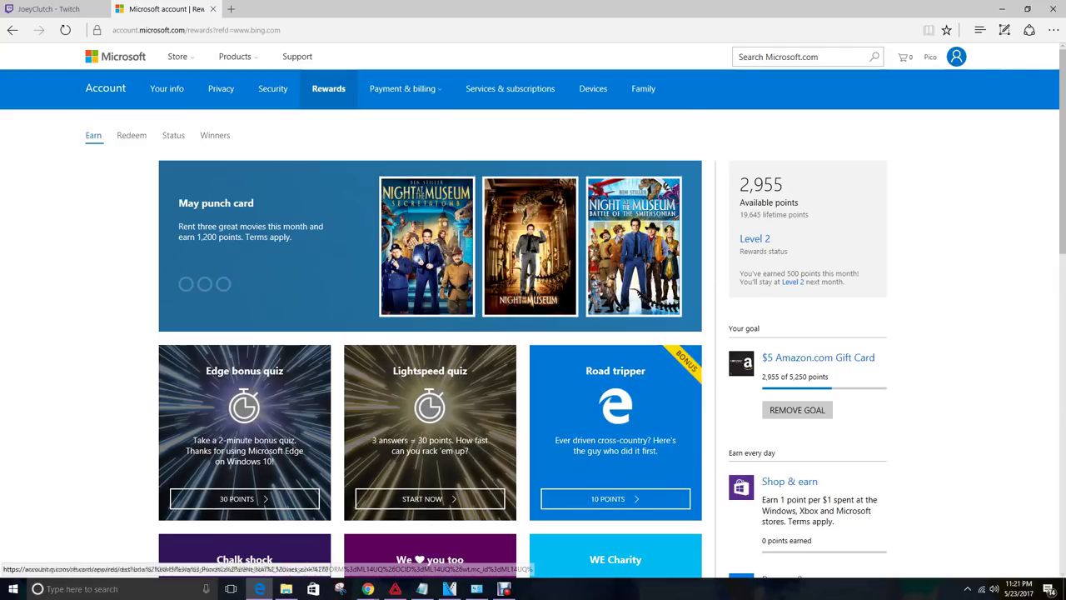
{"action": "scroll", "coordinate": [616, 317], "scroll_direction": "down", "scroll_amount": 3}
Answer the Lord of the Rings quiz (Théoden, John Rhys-Davies, publication date), then start the movie sorting quiz
{"action": "left_click", "coordinate": [244, 258]}
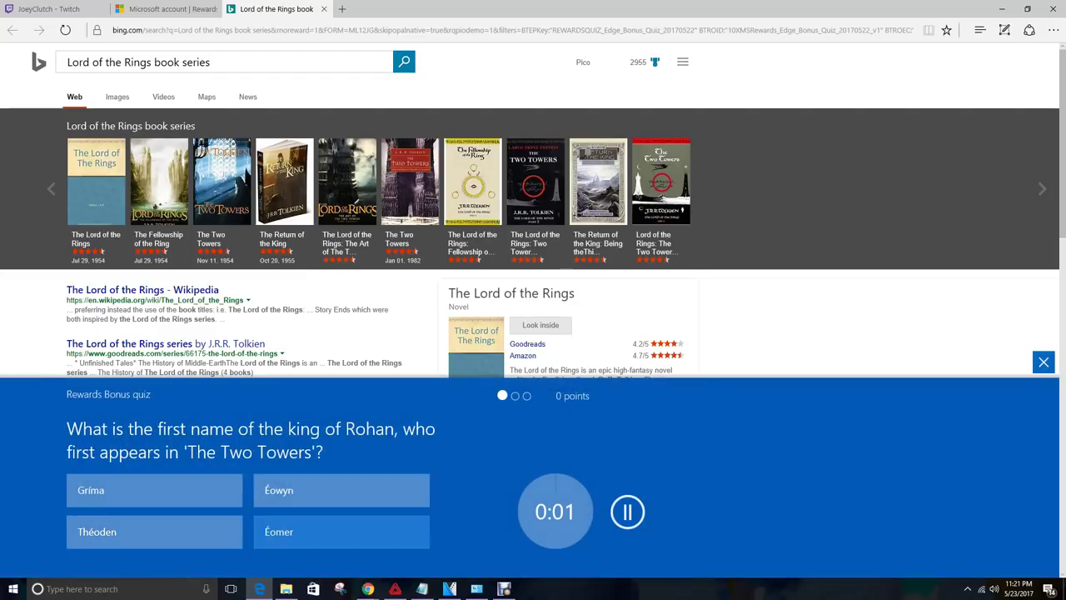
{"action": "left_click", "coordinate": [154, 532]}
{"action": "left_click", "coordinate": [342, 490]}
{"action": "left_click", "coordinate": [154, 490]}
{"action": "left_click", "coordinate": [341, 490]}
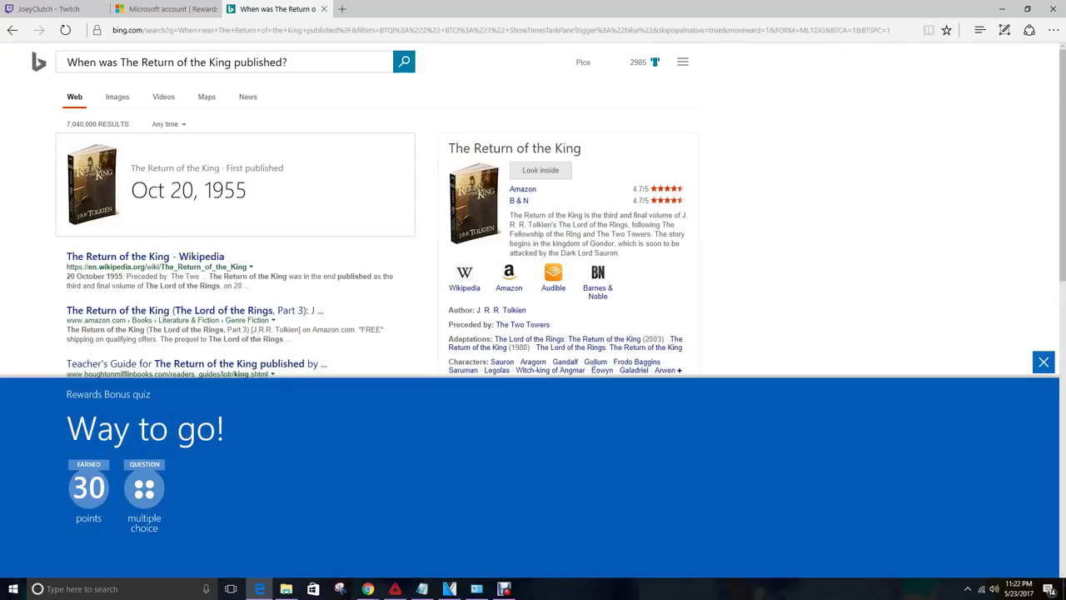
{"action": "left_click", "coordinate": [642, 62]}
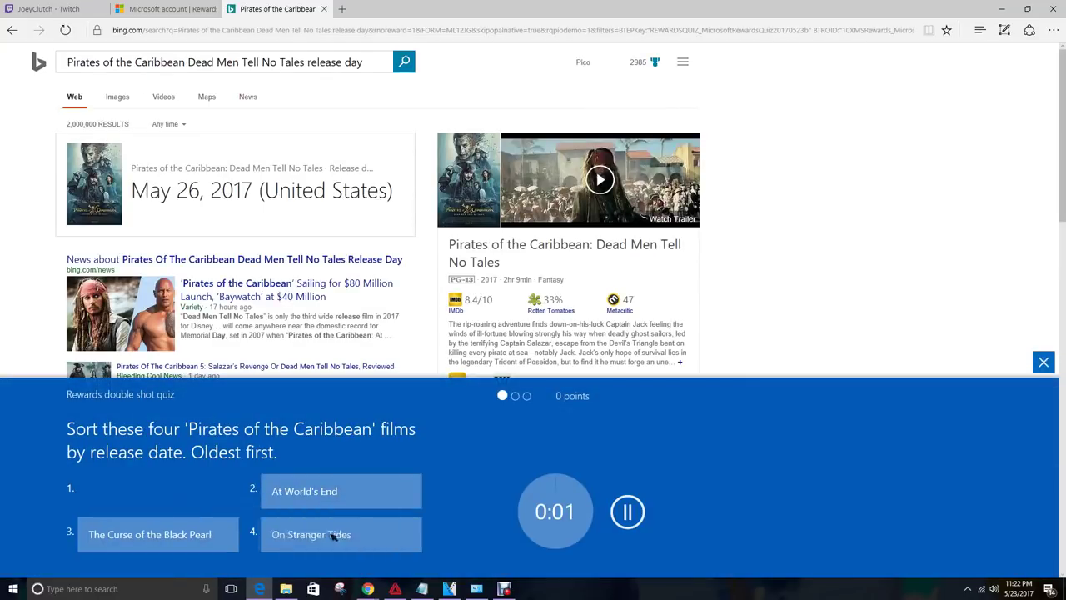
{"action": "left_click", "coordinate": [331, 537]}
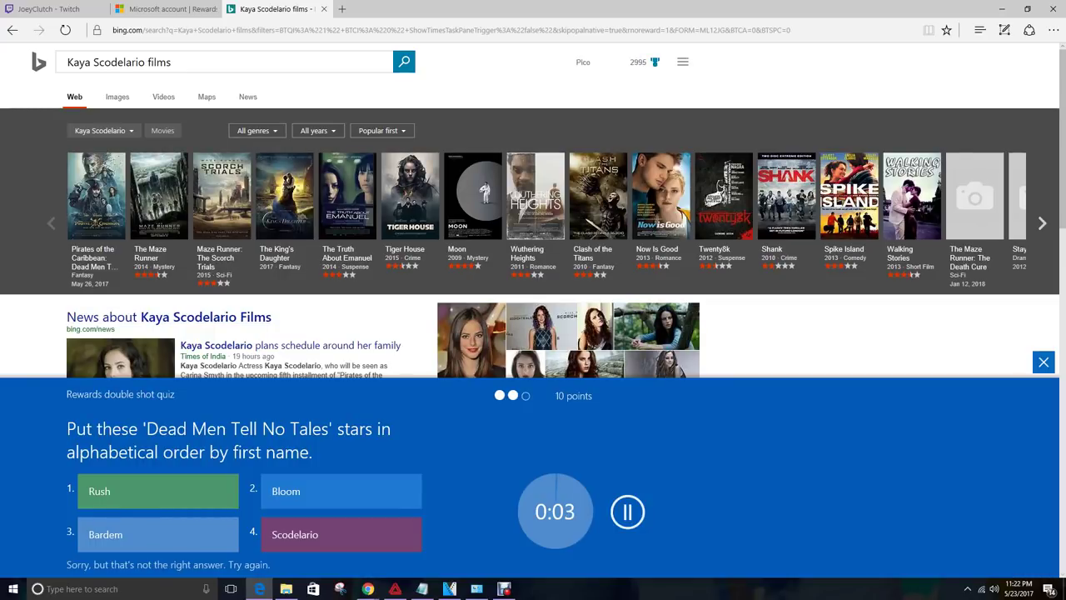
Sort the pirate actors by height, with Johnny Depp third and Bloom fourth
{"action": "left_click_drag", "start_coordinate": [341, 490], "coordinate": [158, 533]}
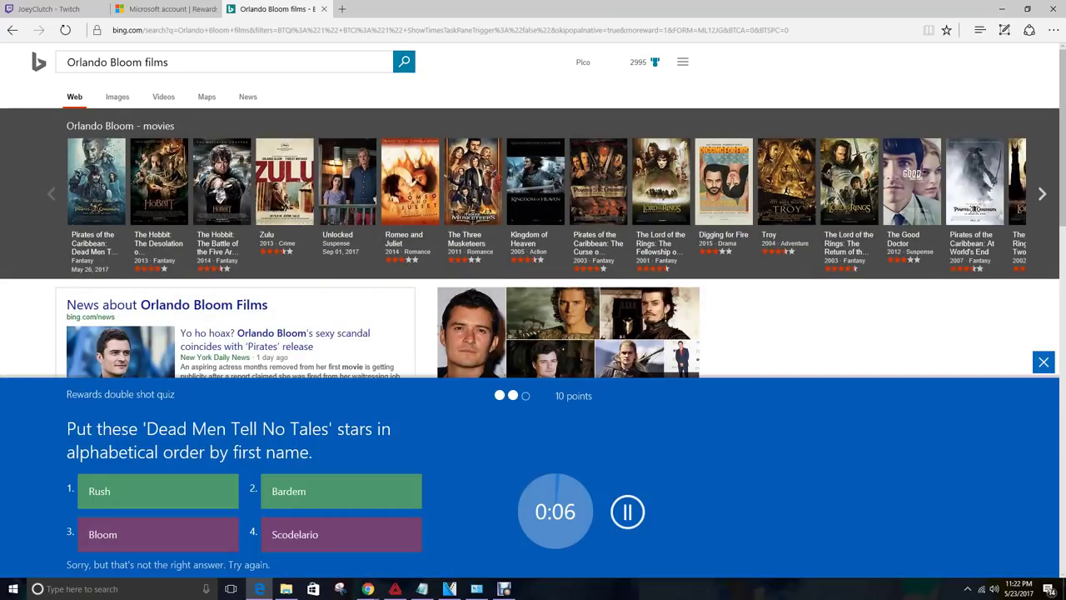
{"action": "left_click_drag", "start_coordinate": [158, 534], "coordinate": [341, 534]}
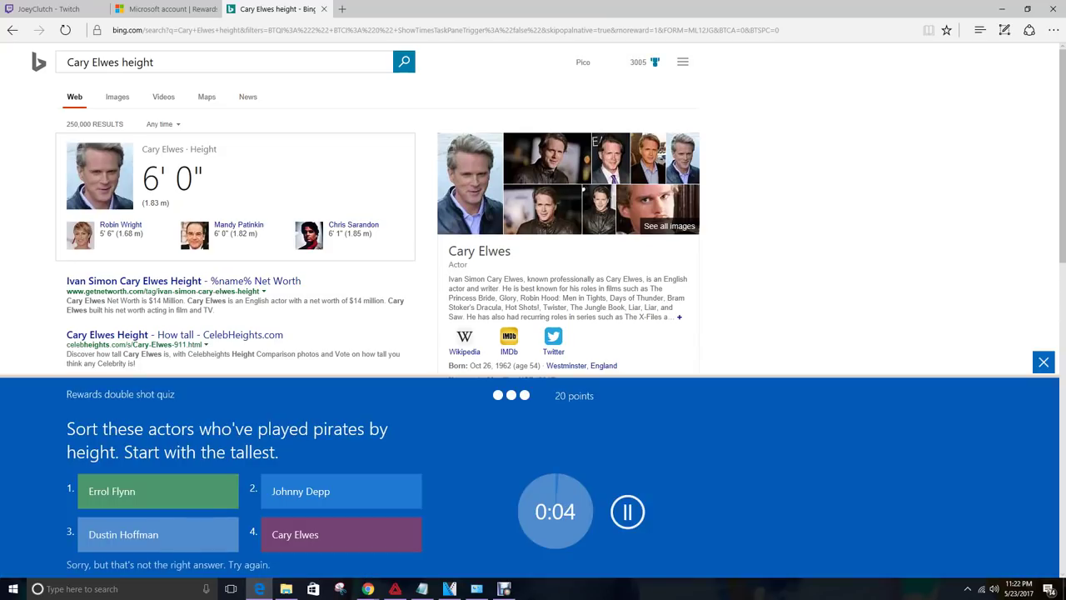
{"action": "left_click_drag", "start_coordinate": [342, 492], "coordinate": [158, 534]}
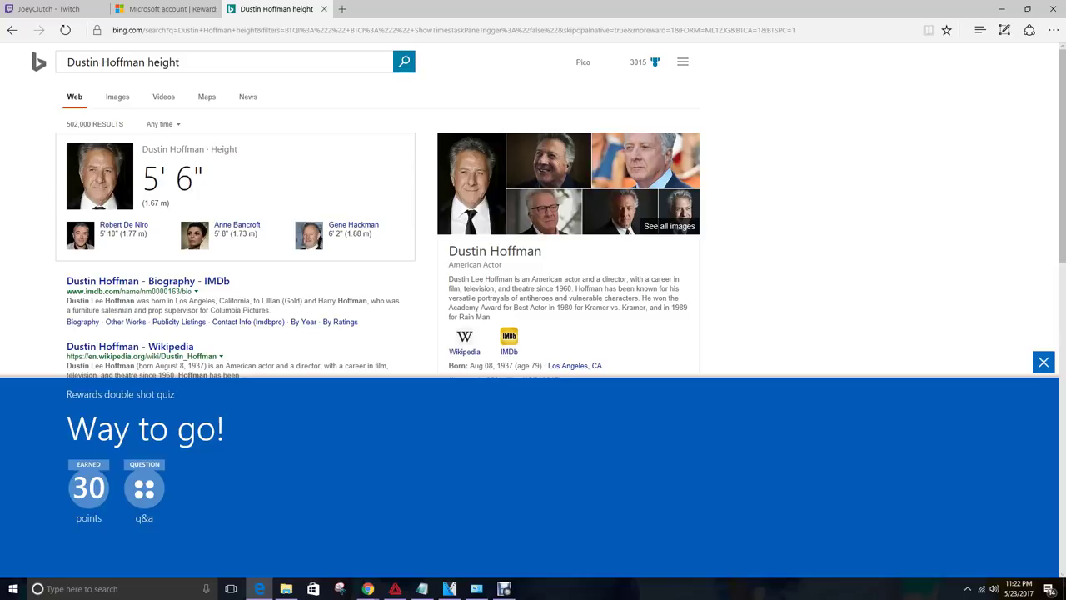
Open the sidewalk chalk art and Horatio Nelson Jackson offers from the Rewards flyout
{"action": "left_click", "coordinate": [1044, 362]}
{"action": "left_click", "coordinate": [655, 61]}
{"action": "left_click", "coordinate": [566, 200]}
{"action": "left_click", "coordinate": [986, 61]}
{"action": "left_click", "coordinate": [925, 200]}
{"action": "left_click", "coordinate": [655, 62]}
On the Rewards dashboard, highlight the 3,035 available and 19,725 lifetime points
{"action": "left_click", "coordinate": [664, 171]}
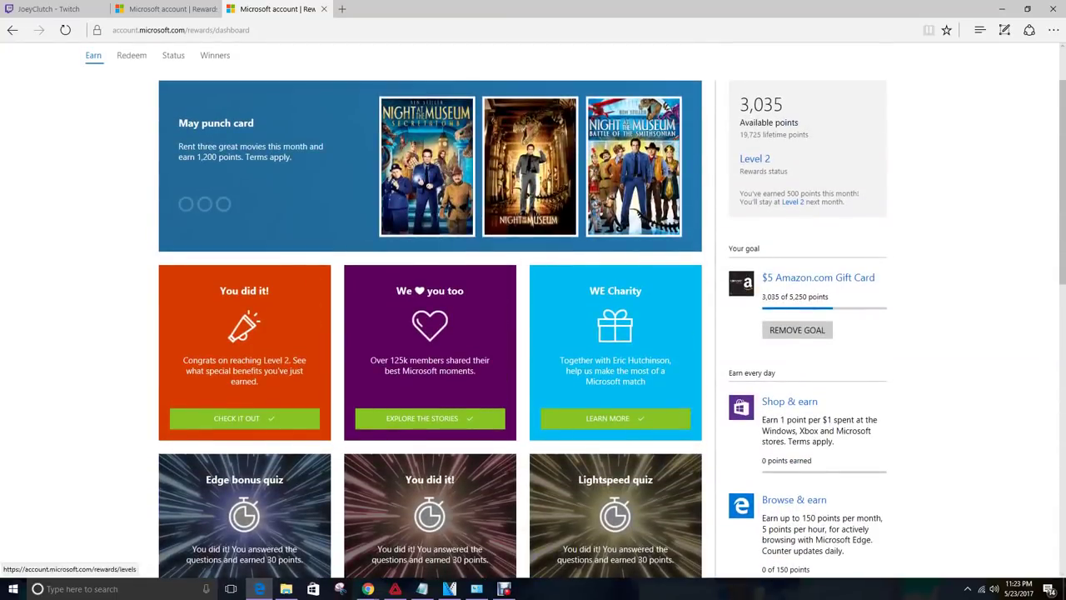
{"action": "scroll", "coordinate": [533, 308], "scroll_direction": "down", "scroll_amount": 4}
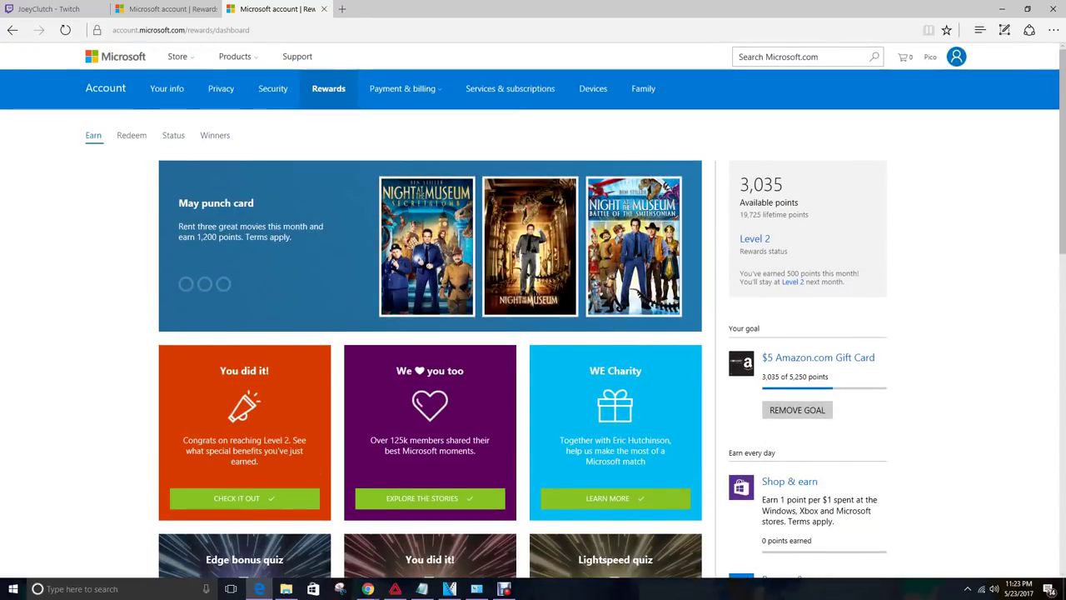
{"action": "double_click", "coordinate": [761, 184]}
{"action": "left_click_drag", "start_coordinate": [801, 202], "coordinate": [809, 214]}
{"action": "left_click", "coordinate": [810, 214]}
Go to the Outlook mailbox in a new browser tab
{"action": "left_click", "coordinate": [341, 8]}
{"action": "type", "text": "ou"}
{"action": "key", "text": "Return"}
Open the newest Microsoft Rewards email in the Other inbox and scroll to the Try for Twenty question
{"action": "left_click", "coordinate": [193, 130]}
{"action": "left_click", "coordinate": [400, 146]}
{"action": "scroll", "coordinate": [527, 333], "scroll_direction": "down", "scroll_amount": 5}
{"action": "scroll", "coordinate": [526, 333], "scroll_direction": "down", "scroll_amount": 1}
{"action": "scroll", "coordinate": [526, 333], "scroll_direction": "down", "scroll_amount": 5}
{"action": "scroll", "coordinate": [526, 334], "scroll_direction": "up", "scroll_amount": 4}
{"action": "scroll", "coordinate": [527, 333], "scroll_direction": "up", "scroll_amount": 3}
{"action": "scroll", "coordinate": [526, 334], "scroll_direction": "up", "scroll_amount": 3}
{"action": "scroll", "coordinate": [526, 333], "scroll_direction": "down", "scroll_amount": 3}
{"action": "scroll", "coordinate": [526, 333], "scroll_direction": "down", "scroll_amount": 4}
{"action": "scroll", "coordinate": [526, 333], "scroll_direction": "down", "scroll_amount": 1}
{"action": "scroll", "coordinate": [526, 333], "scroll_direction": "down", "scroll_amount": 2}
{"action": "scroll", "coordinate": [526, 333], "scroll_direction": "down", "scroll_amount": 2}
{"action": "scroll", "coordinate": [527, 333], "scroll_direction": "up", "scroll_amount": 4}
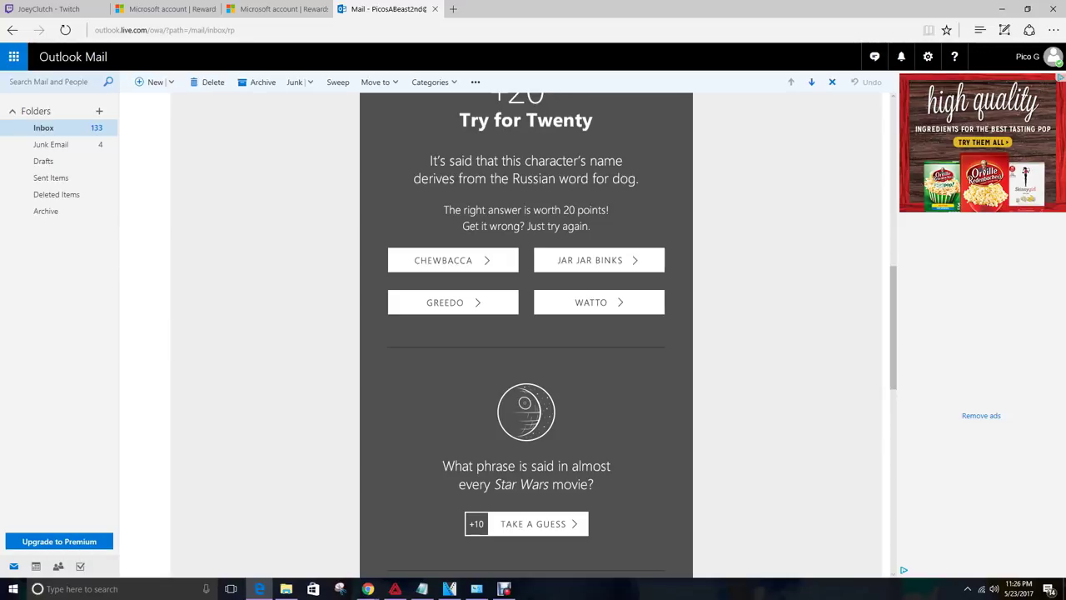